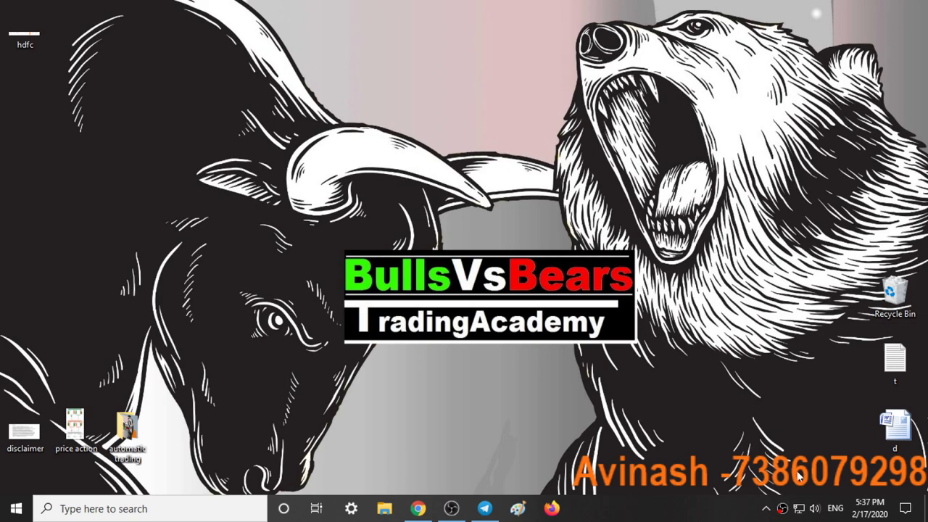
Flip through the NIFTYBANK, HDFC BANK and Reliance charts, then return to NIFTY50 with Telegram alongside.
left_click(418, 508)
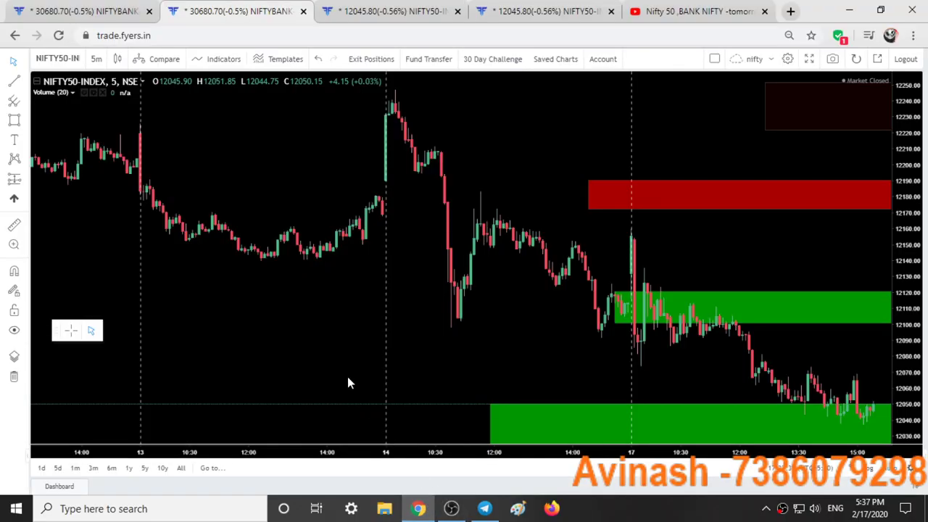
left_click(80, 11)
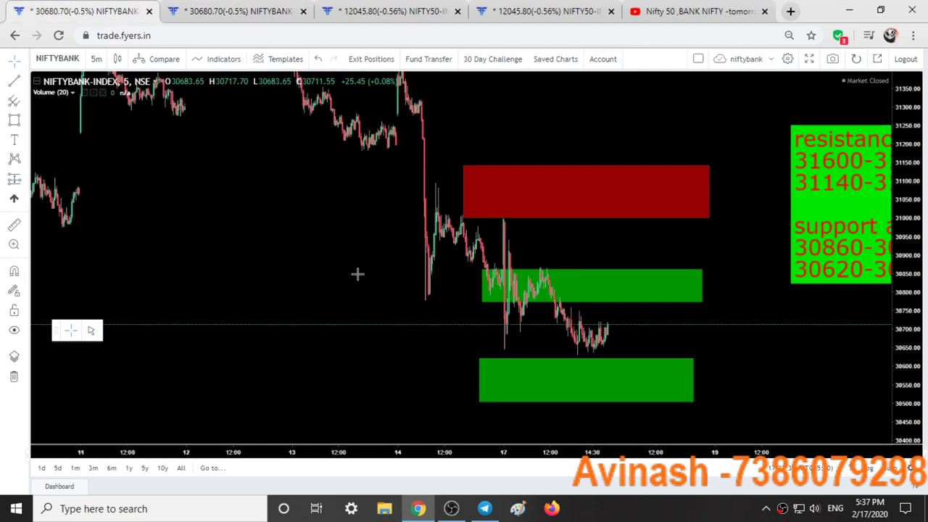
left_click(391, 10)
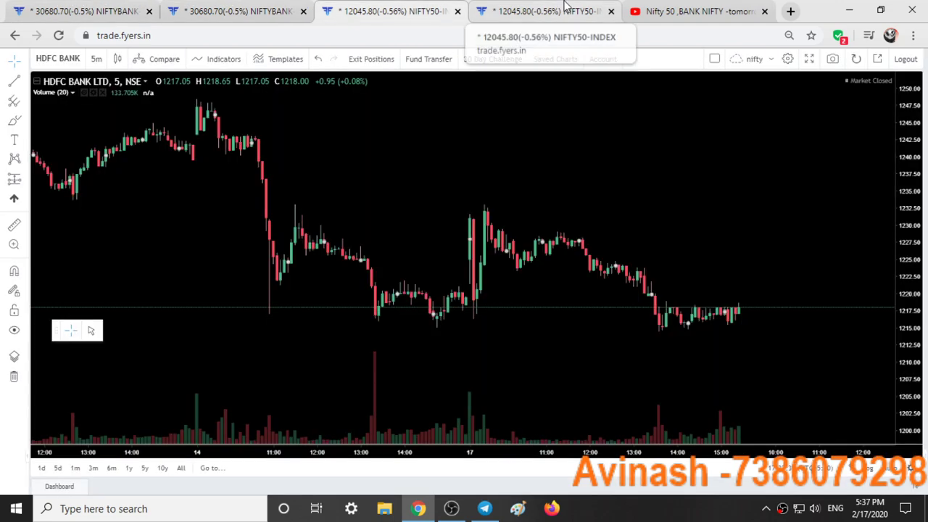
left_click(543, 12)
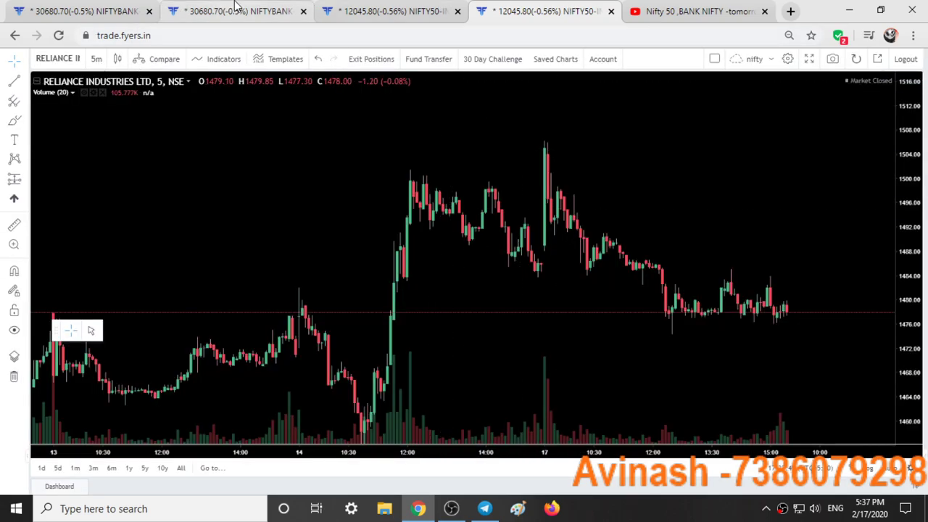
left_click(206, 20)
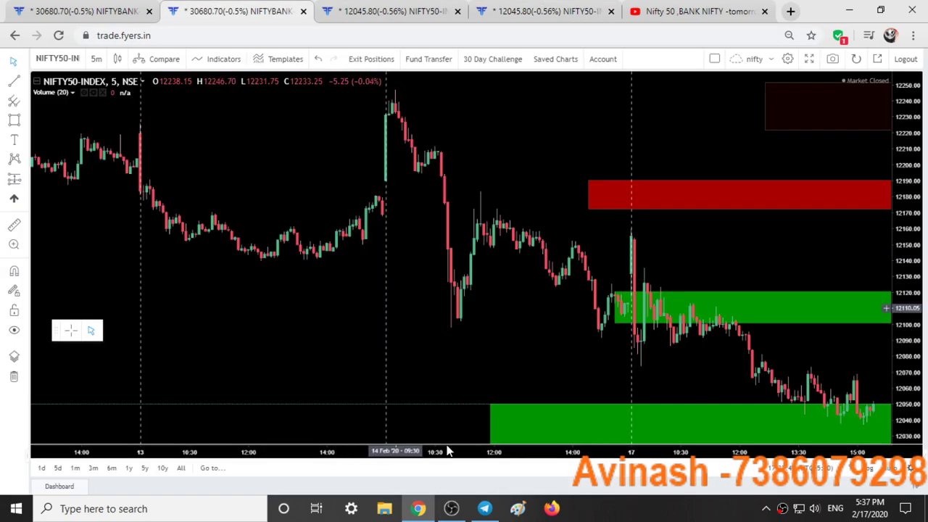
left_click(479, 435)
Scroll back through the February 14 channel posts, clear the selection, and minimise Telegram.
scroll(601, 300, "up", 10)
scroll(599, 299, "up", 1)
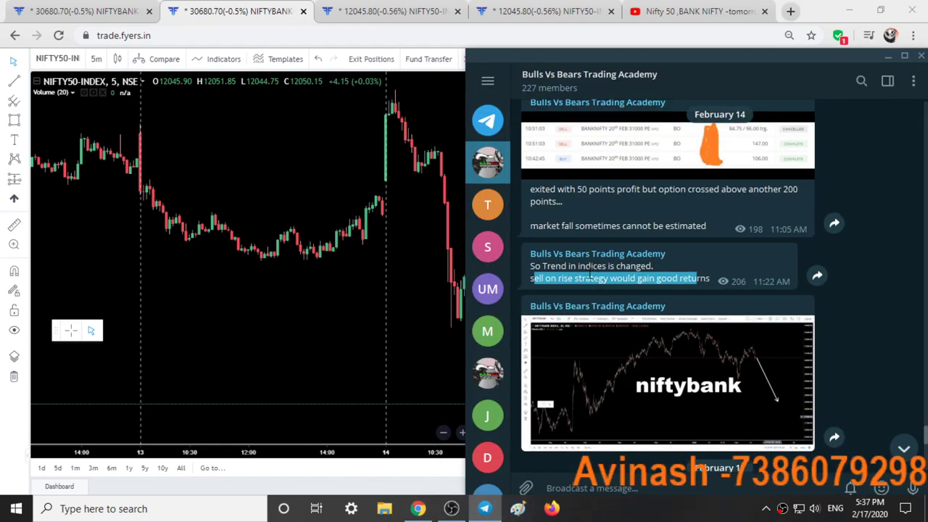
left_click(543, 274)
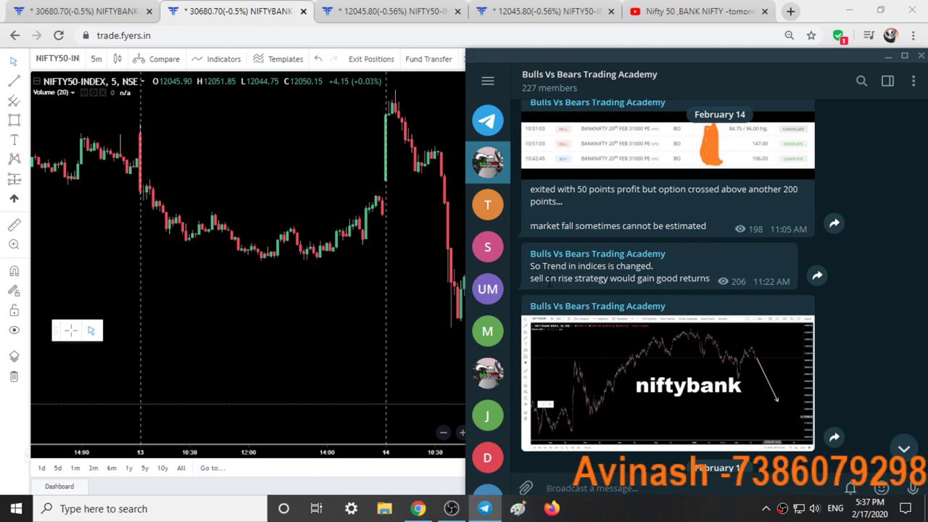
left_click(888, 55)
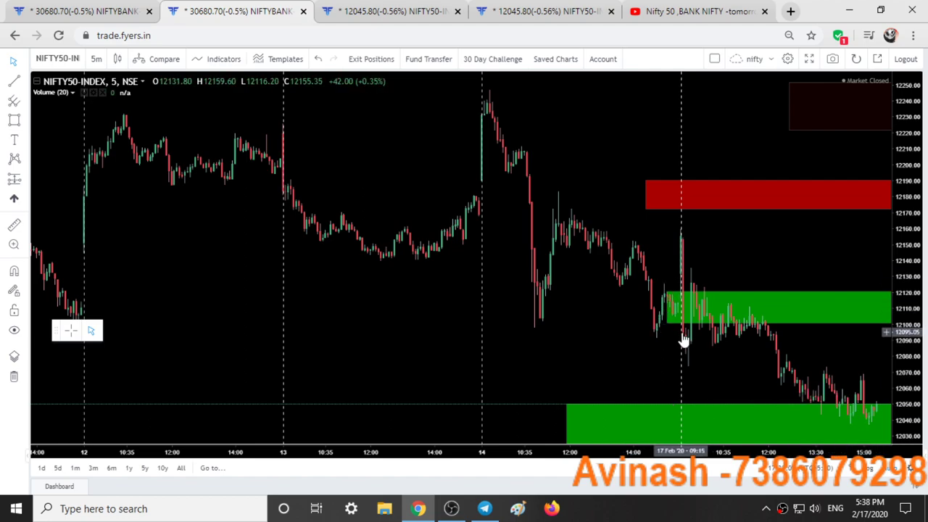
Zoom into the NIFTY50 chart, select the middle green support zone, then go to the YouTube analysis video.
scroll(682, 342, "up", 3)
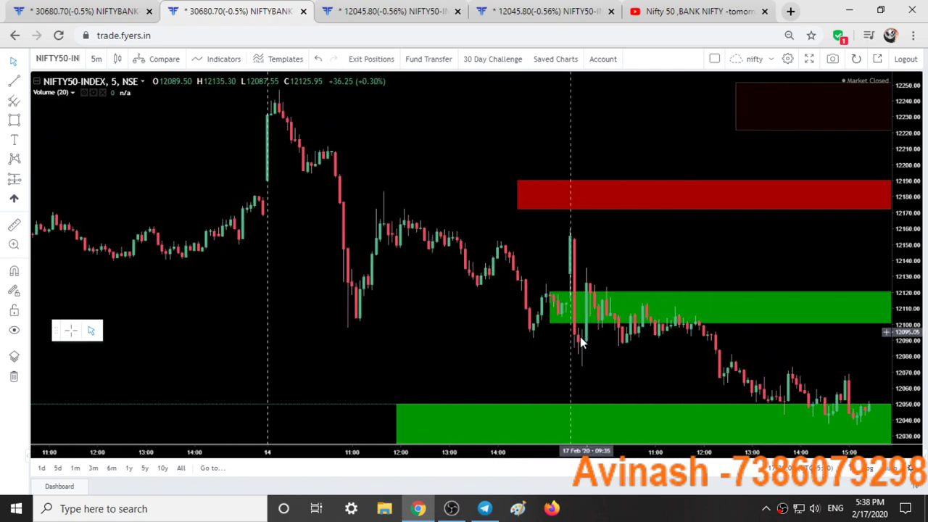
left_click(641, 301)
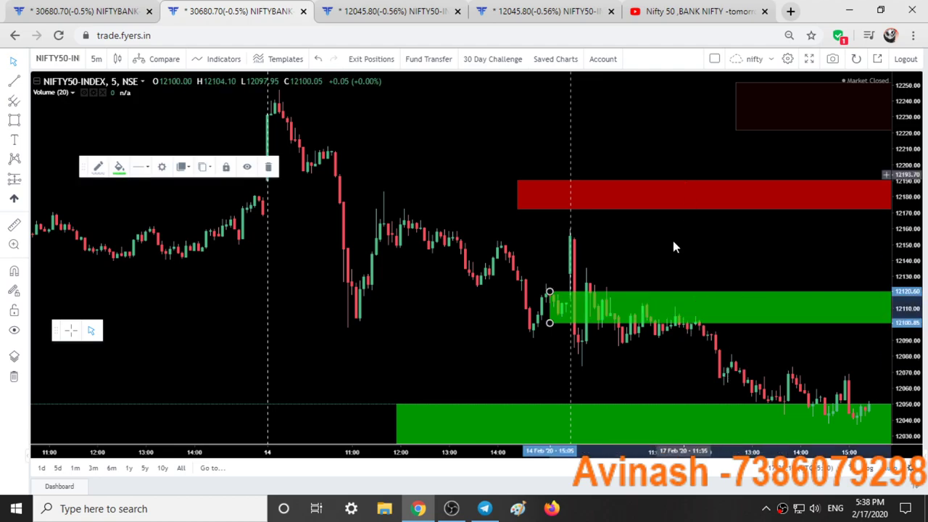
left_click(679, 9)
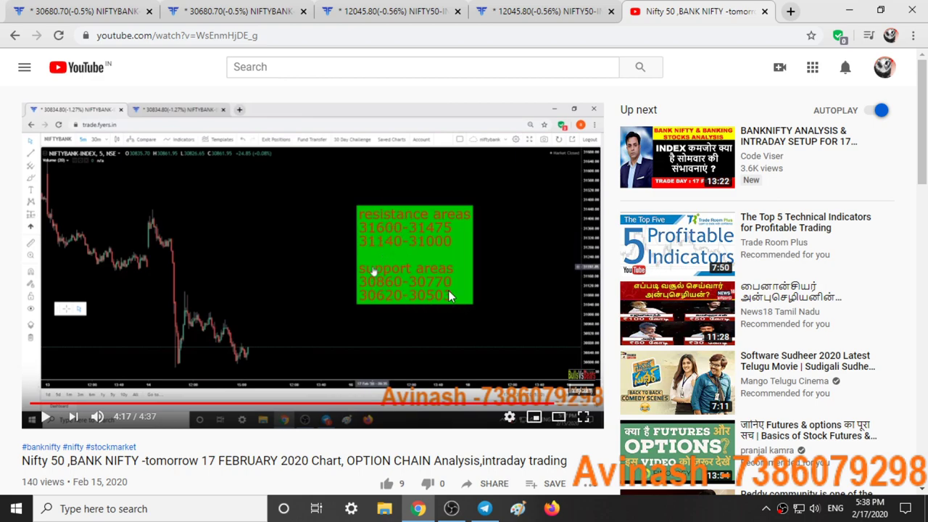
Return from the YouTube video to the NIFTY50 chart tab.
left_click(233, 9)
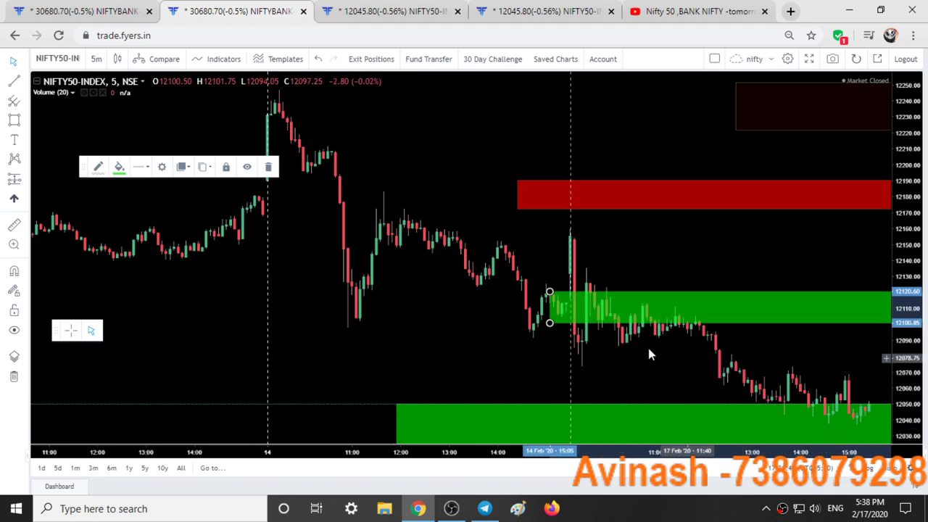
Zoom and reset the NIFTYBANK chart view, then return to NIFTY50 with the Telegram channel beside it.
left_click(102, 7)
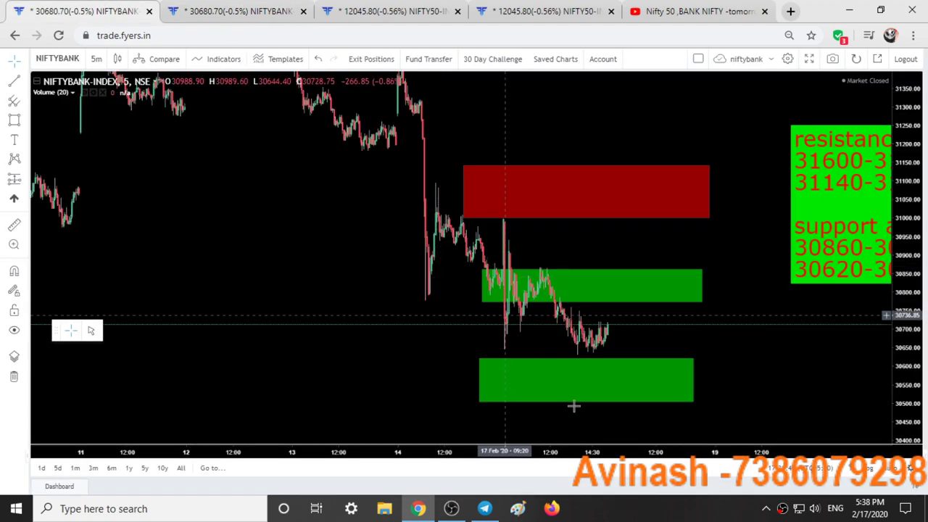
scroll(544, 438, "up", 1)
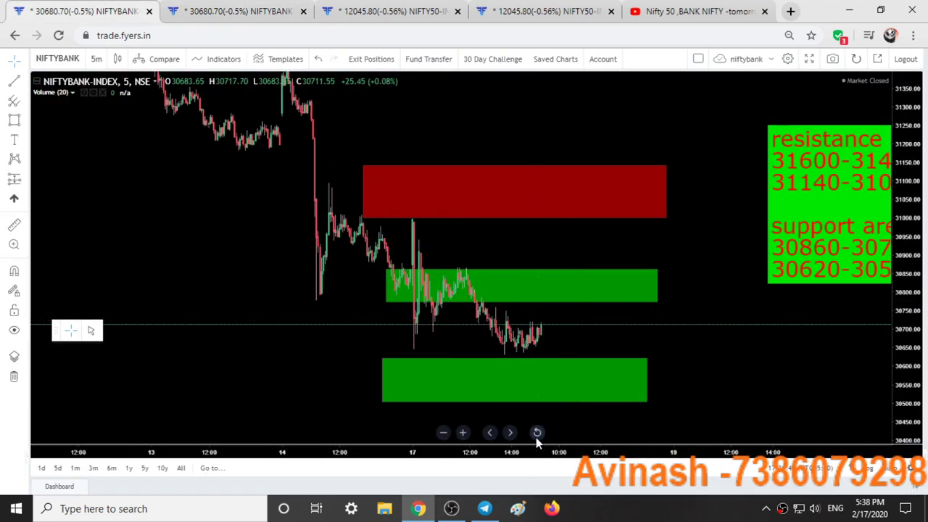
left_click(537, 433)
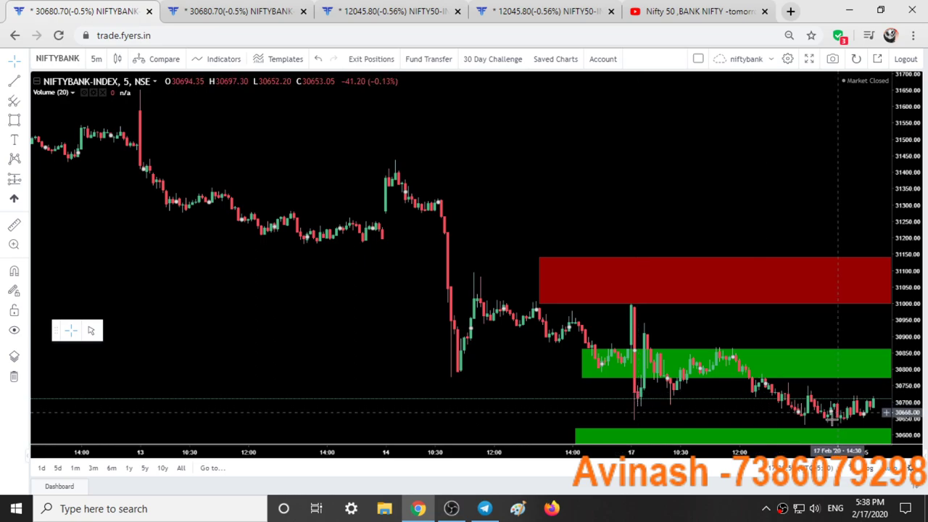
left_click(232, 11)
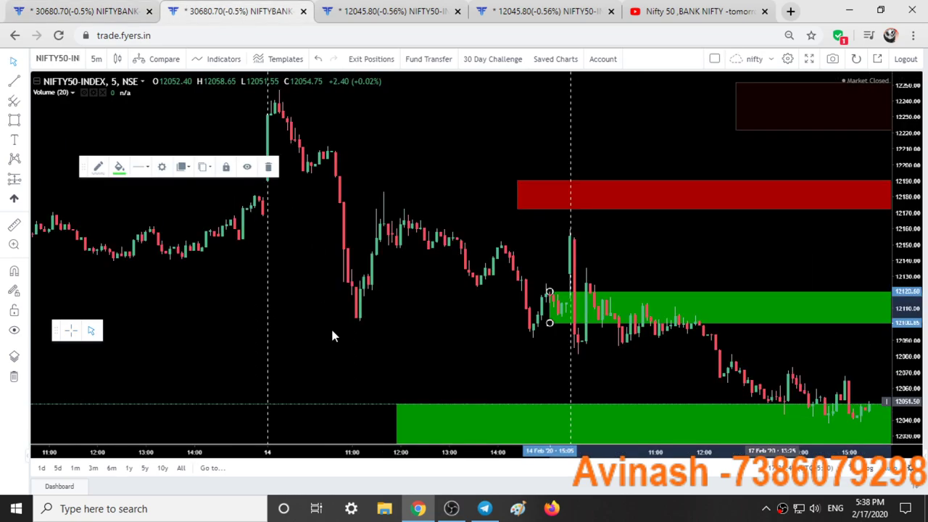
left_click(484, 508)
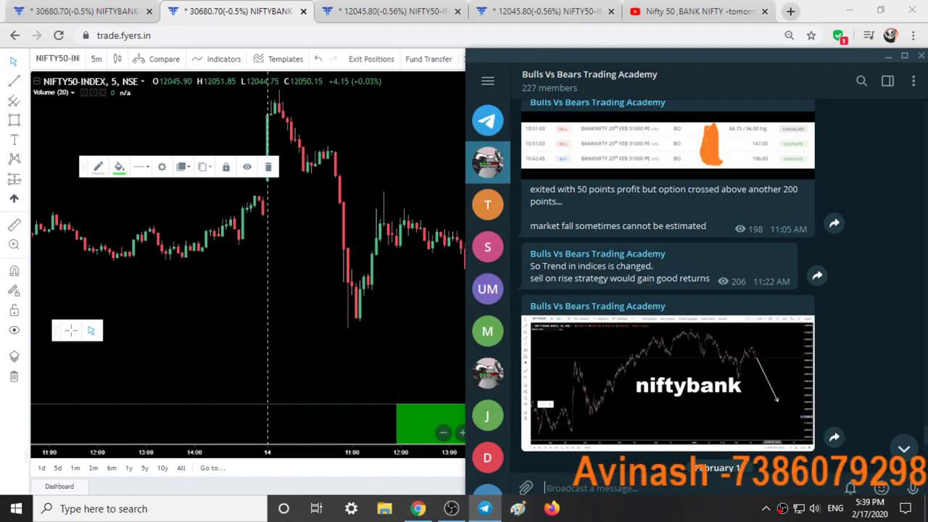
Scroll down through the February 17 channel calls, briefly minimising and restoring Telegram.
scroll(675, 303, "down", 1)
scroll(675, 307, "down", 5)
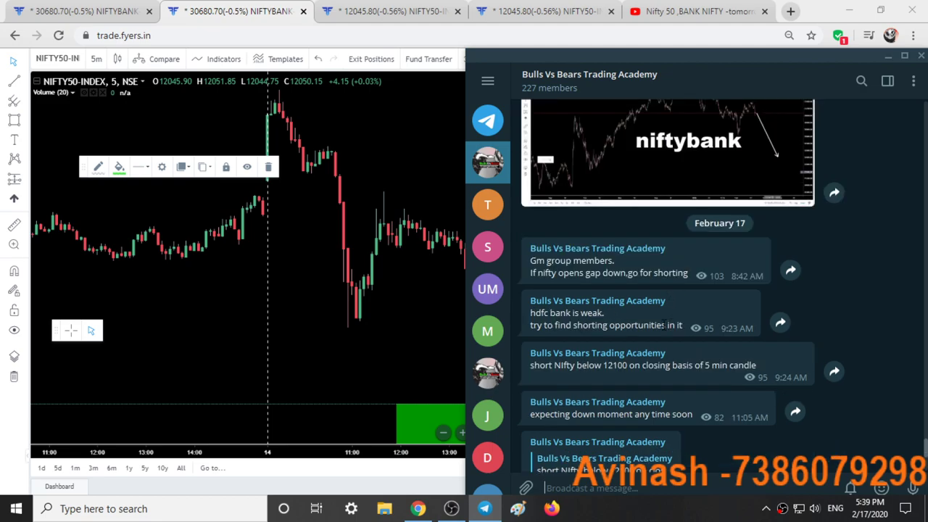
scroll(568, 336, "down", 1)
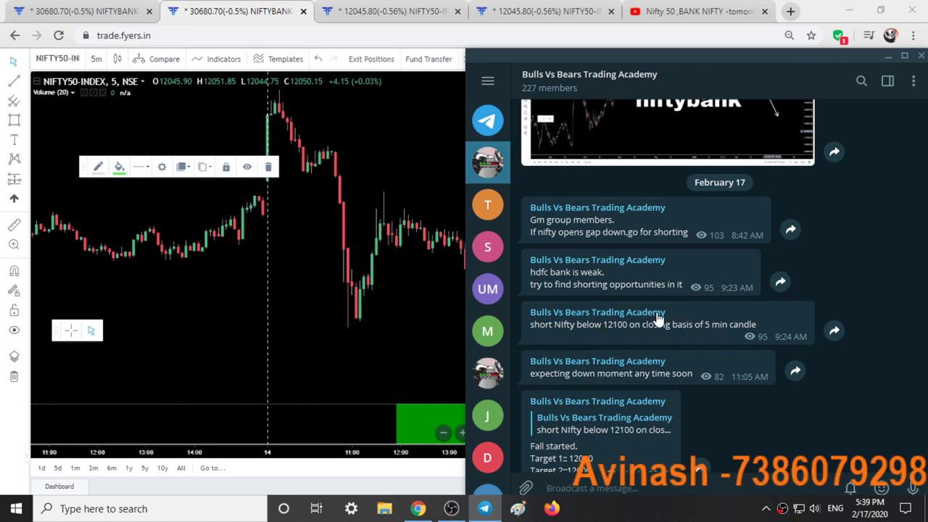
left_click(889, 56)
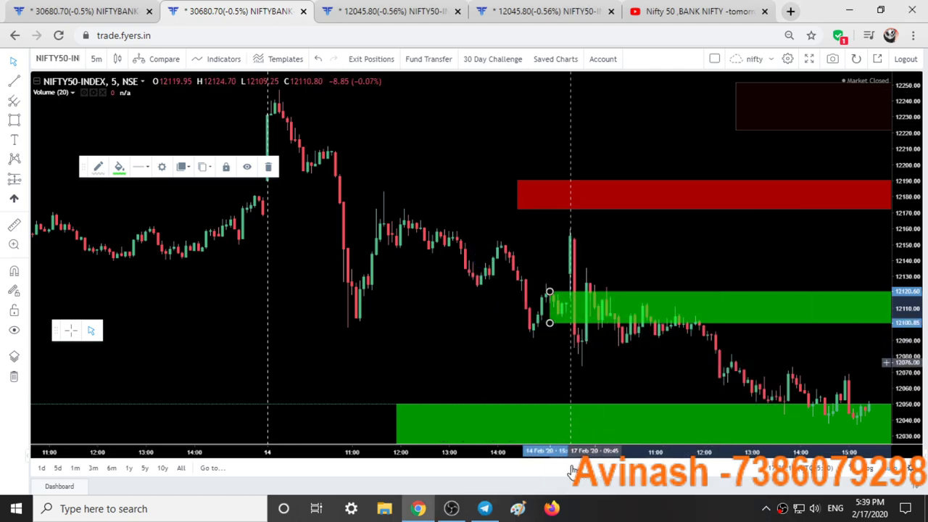
left_click(483, 509)
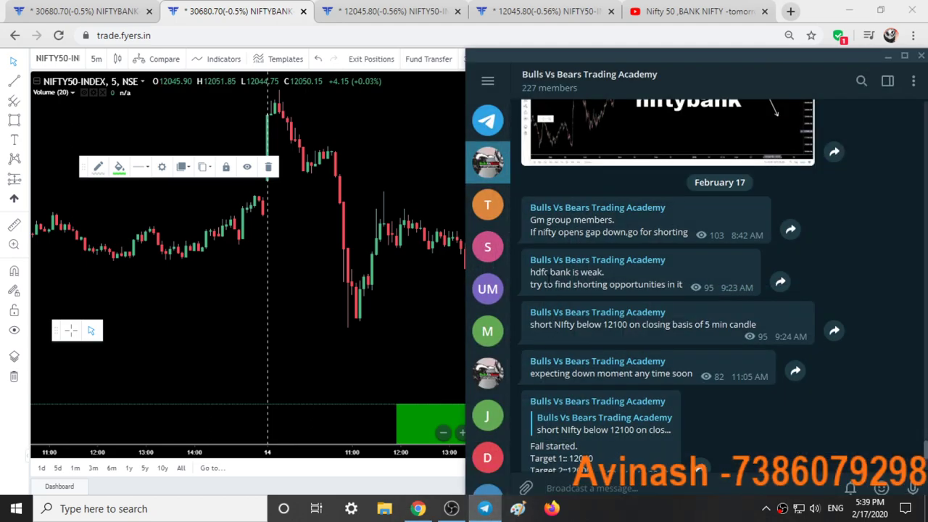
Highlight the 'hdfc bank is weak' message and open the trade-list photo full-screen.
left_click_drag(531, 277, 608, 285)
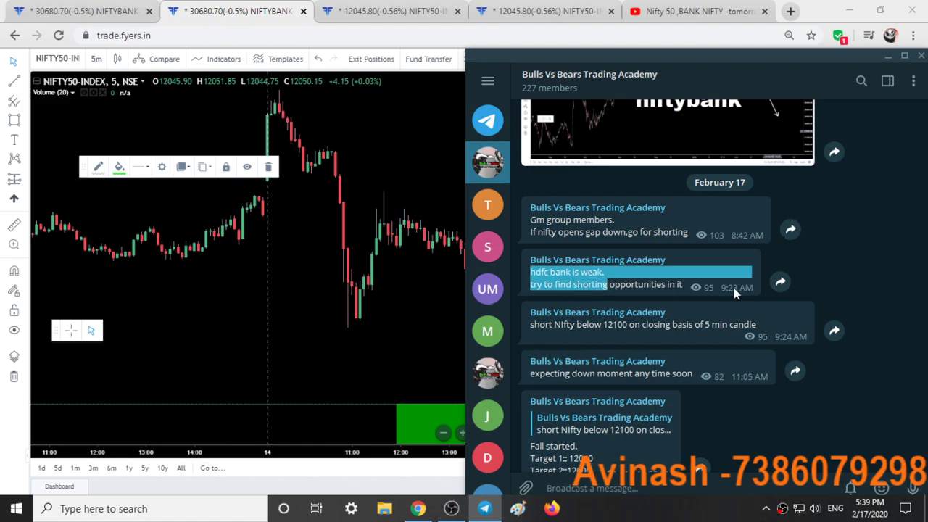
scroll(781, 434, "down", 5)
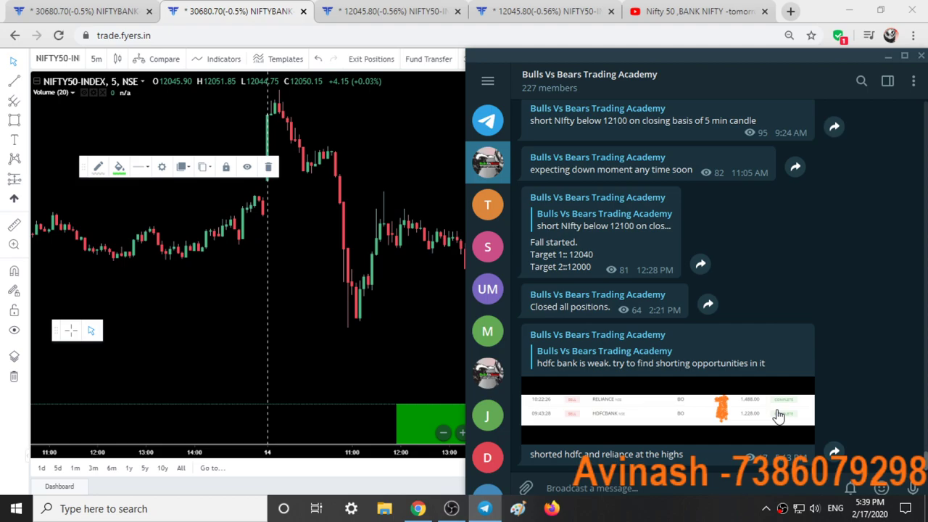
left_click(682, 403)
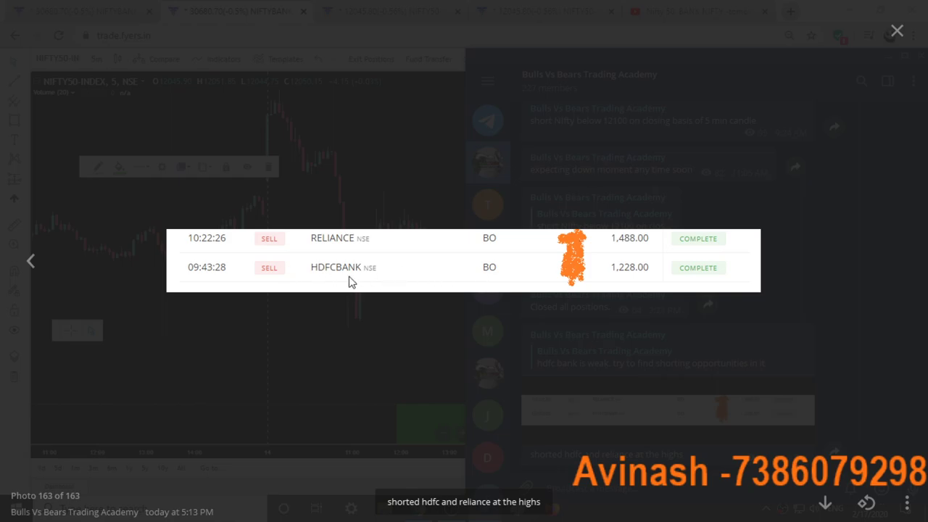
Close the photo viewer and bring the HDFC BANK chart to the front.
left_click(692, 150)
left_click(351, 170)
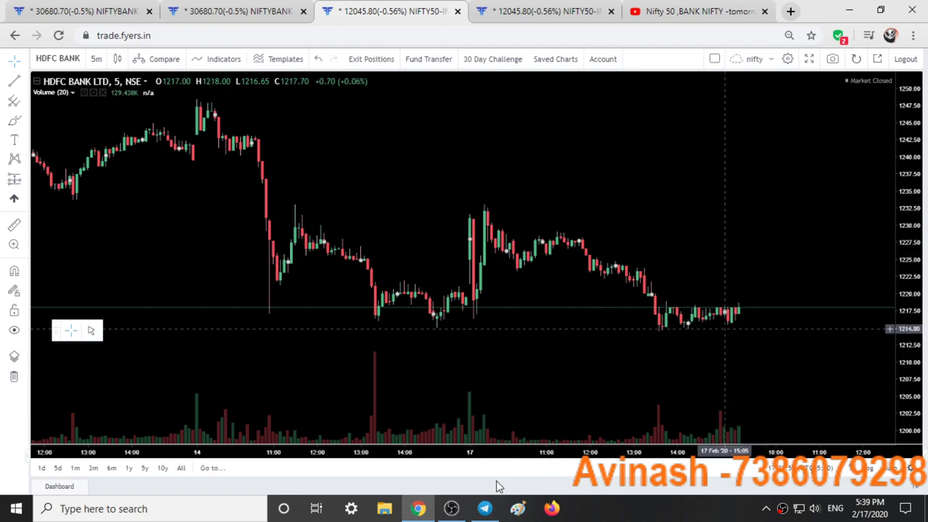
Reopen and close the trade-list photo in the channel, then return to the Reliance chart in the browser.
left_click(485, 508)
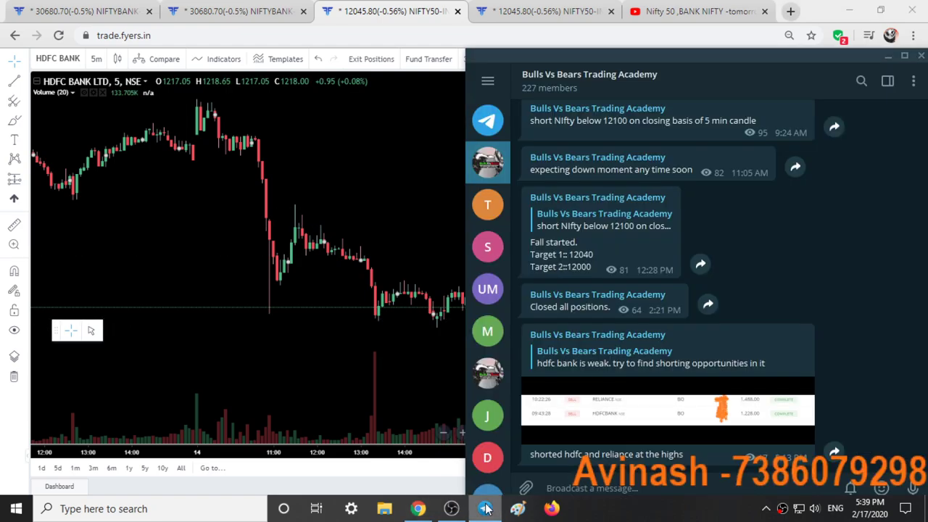
left_click(653, 410)
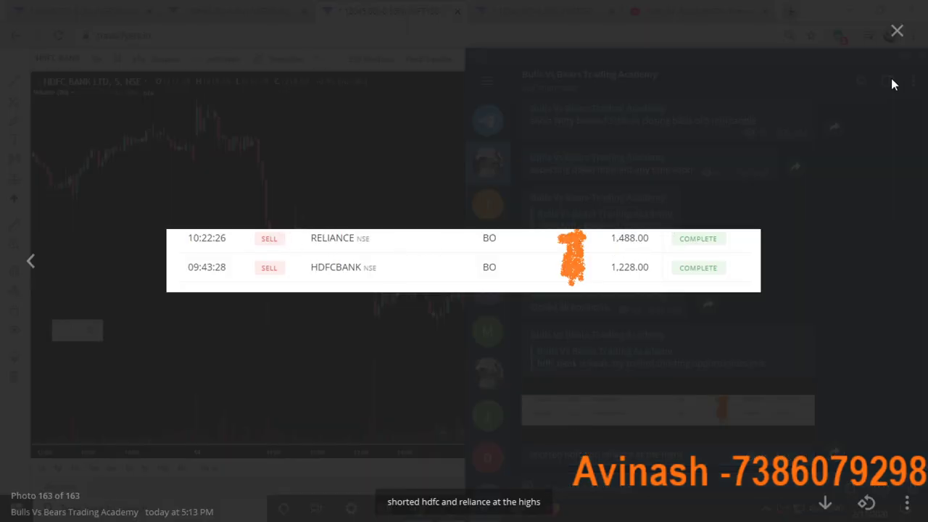
left_click(897, 31)
left_click(418, 508)
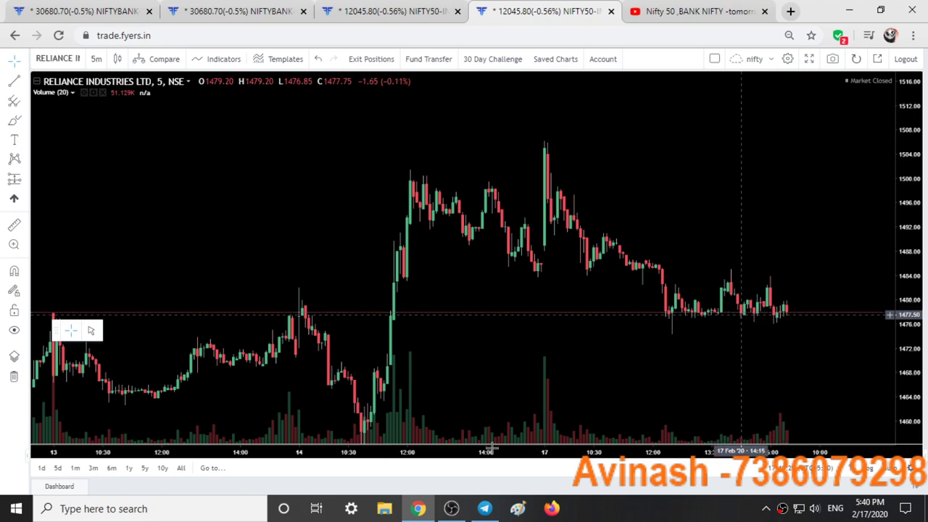
Open the channel, clear the message selection, then bring the browser forward on the NIFTY50 tab.
left_click(485, 509)
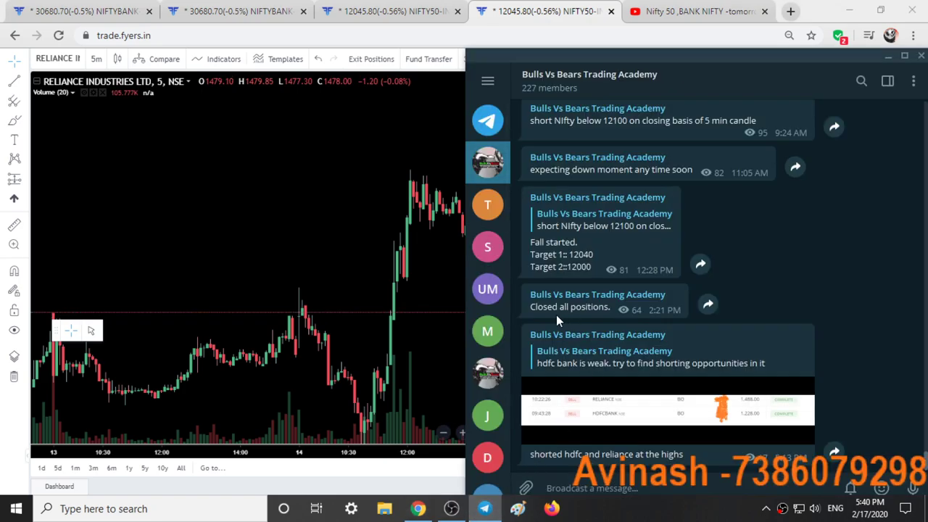
left_click(651, 306)
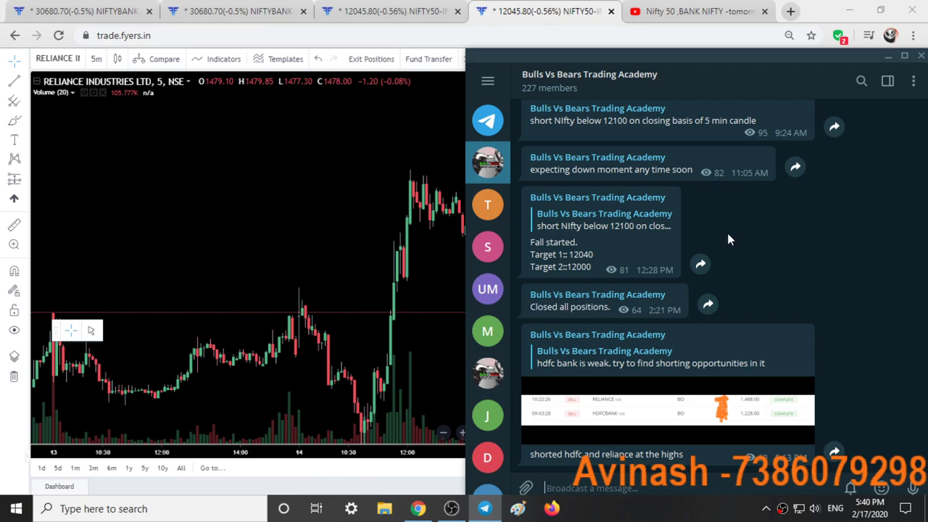
left_click(390, 15)
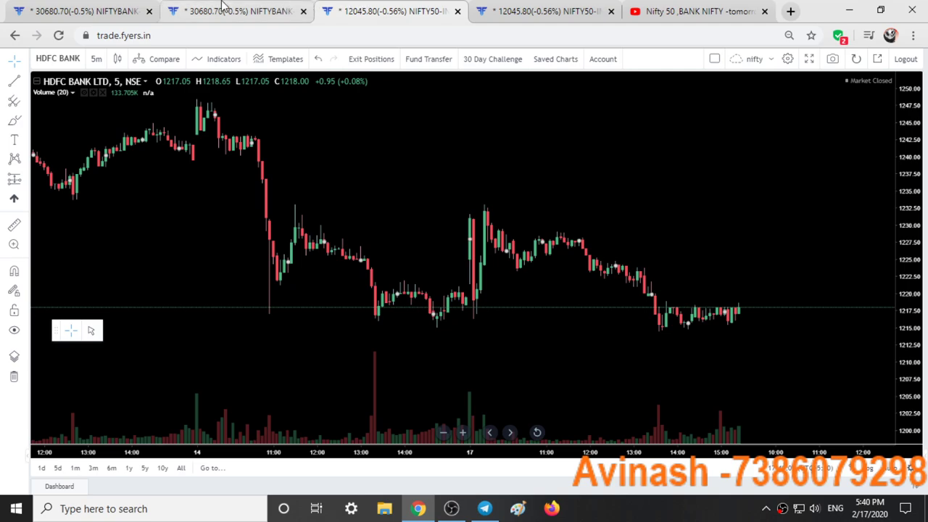
left_click(254, 11)
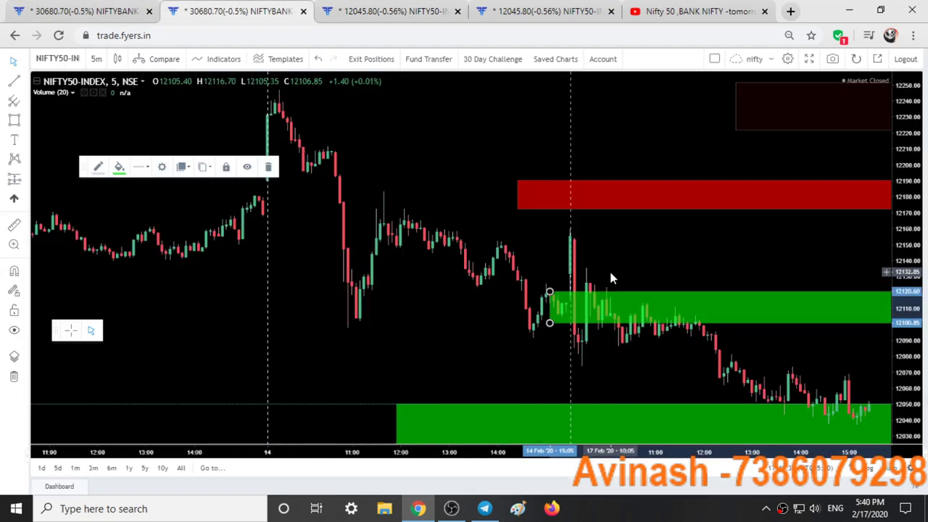
Zoom out and pan the NIFTY50 chart, checking the lower green, upper green and red resistance zones.
left_click(498, 230)
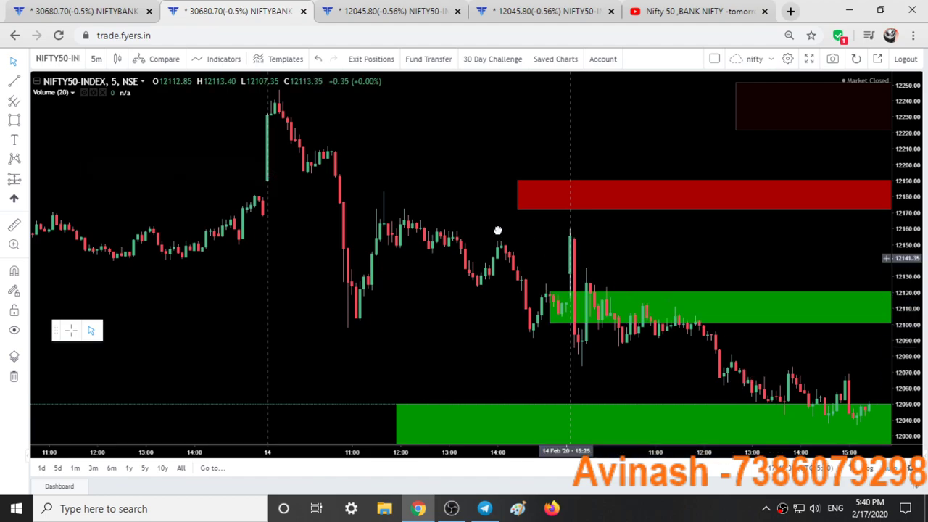
scroll(520, 276, "down", 3)
scroll(530, 281, "down", 3)
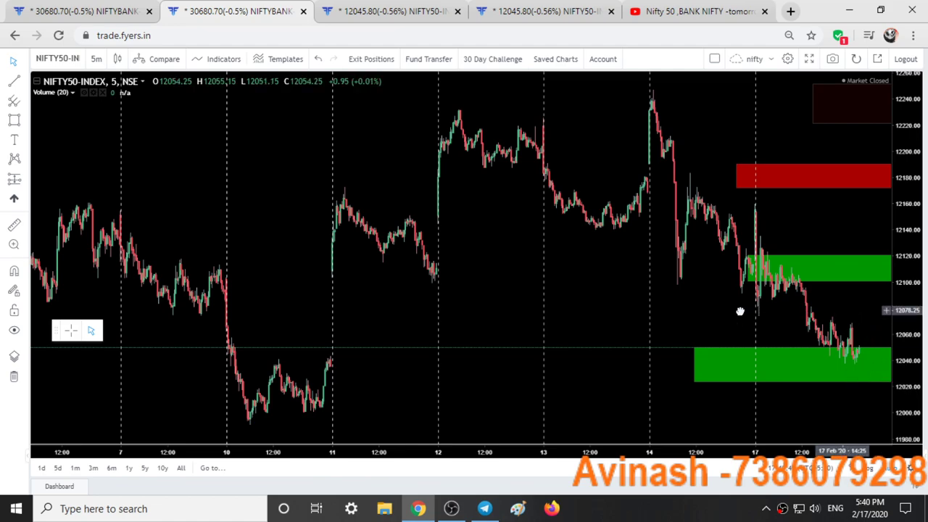
left_click_drag(746, 311, 691, 314)
left_click(706, 351)
left_click(864, 261)
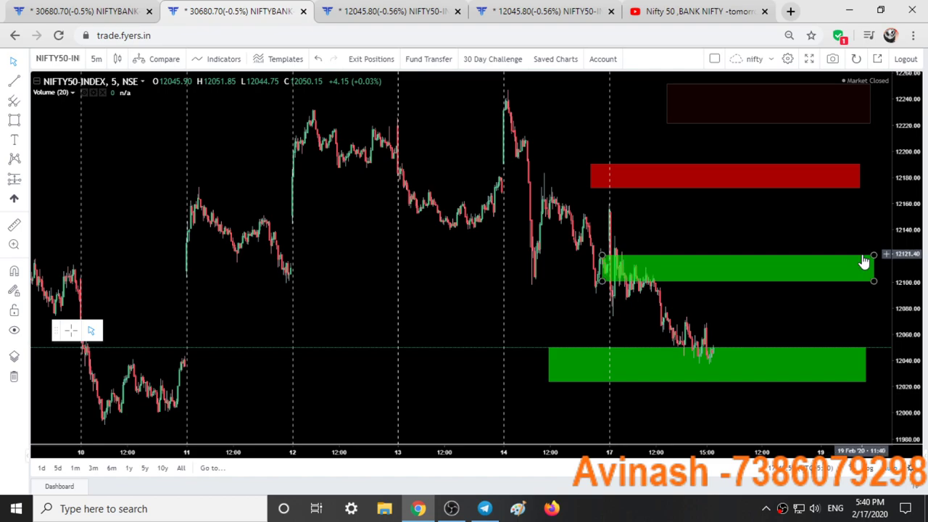
left_click(861, 186)
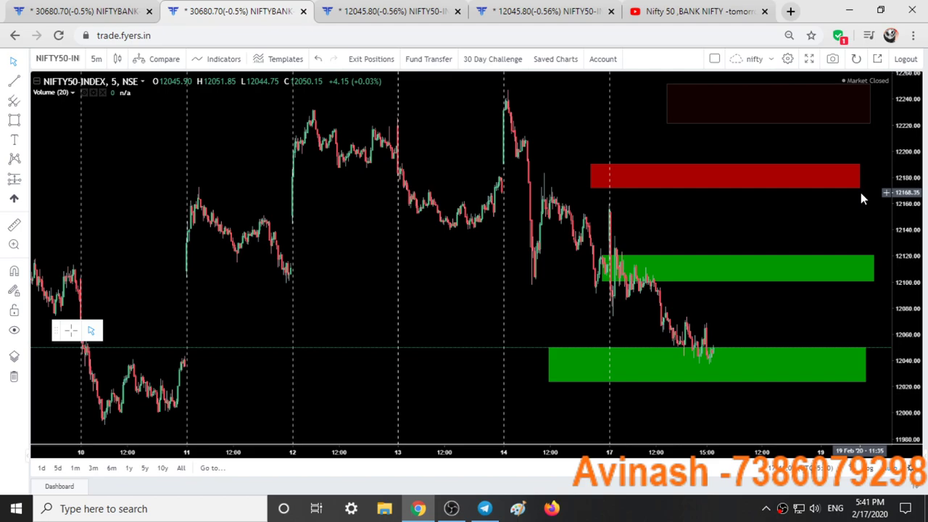
Pan and zoom to recheck the lower green support zone near 12040, then switch to the NIFTYBANK tab.
left_click_drag(698, 254, 552, 263)
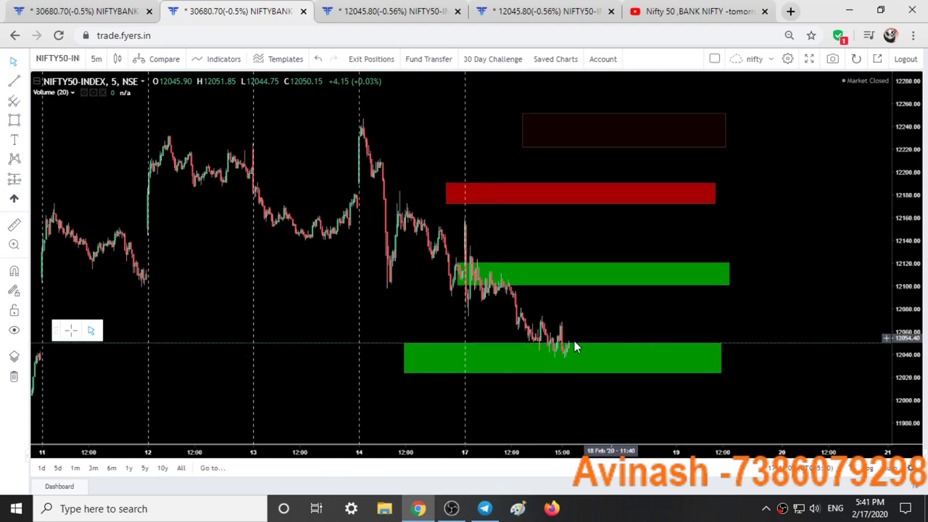
left_click_drag(566, 360, 585, 258)
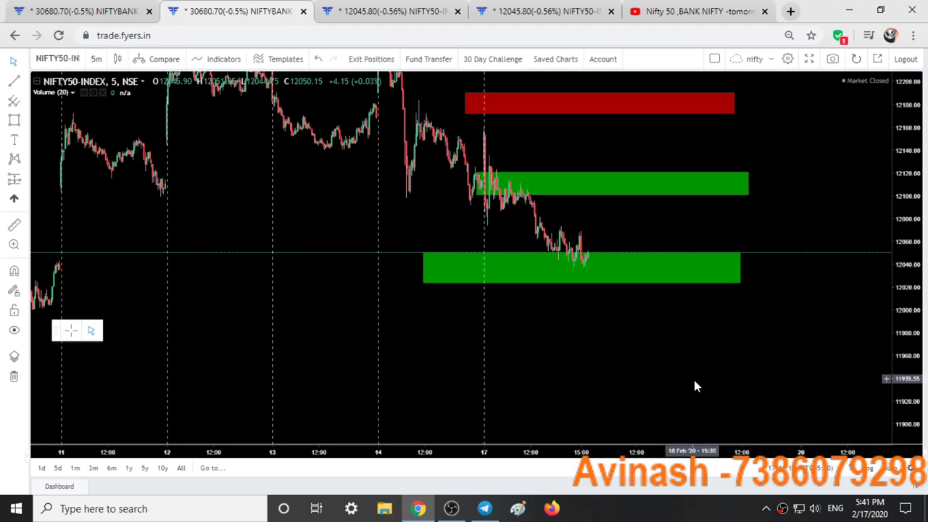
scroll(691, 412, "down", 4)
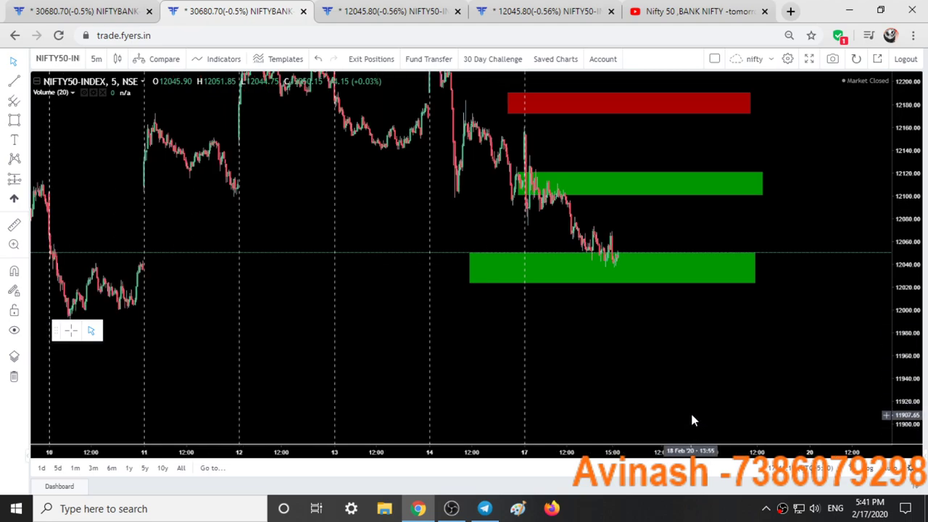
scroll(690, 411, "down", 2)
left_click(739, 282)
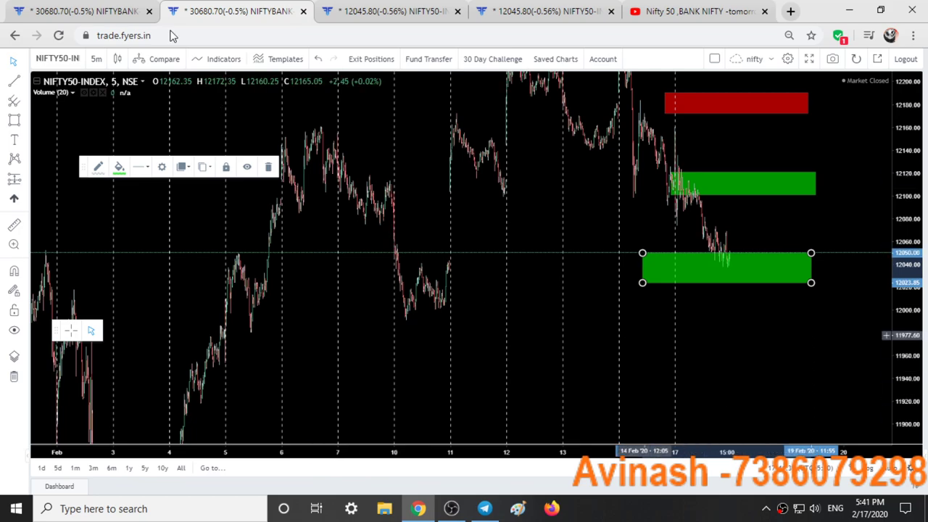
key("ctrl+shift+Tab")
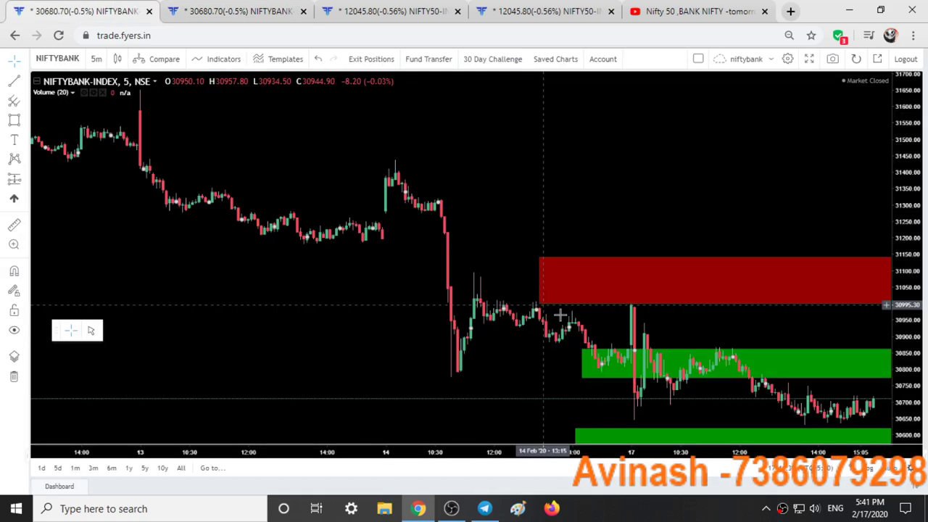
Pan the NIFTYBANK 5-minute chart to check its zones and levels note, then return to NIFTY50.
scroll(710, 379, "up", 5)
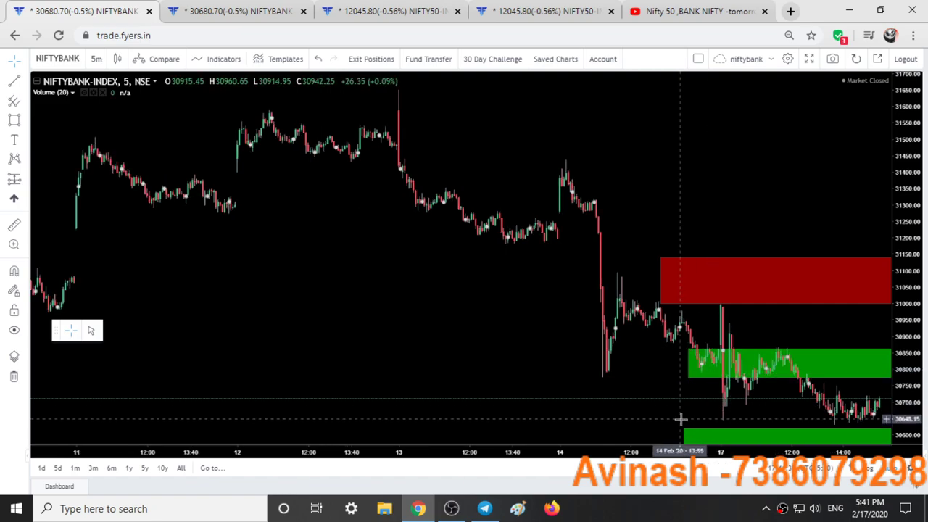
left_click_drag(812, 326, 621, 311)
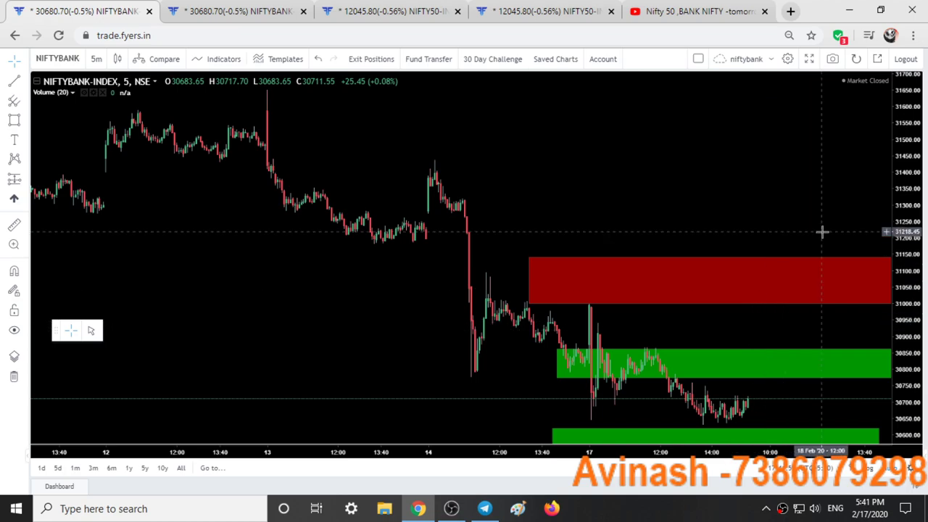
scroll(676, 395, "down", 5)
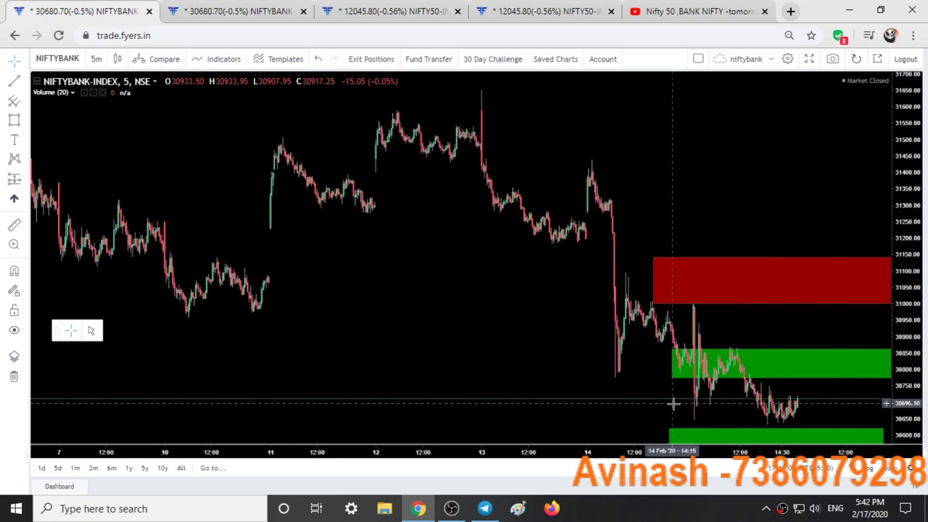
left_click_drag(494, 321, 507, 309)
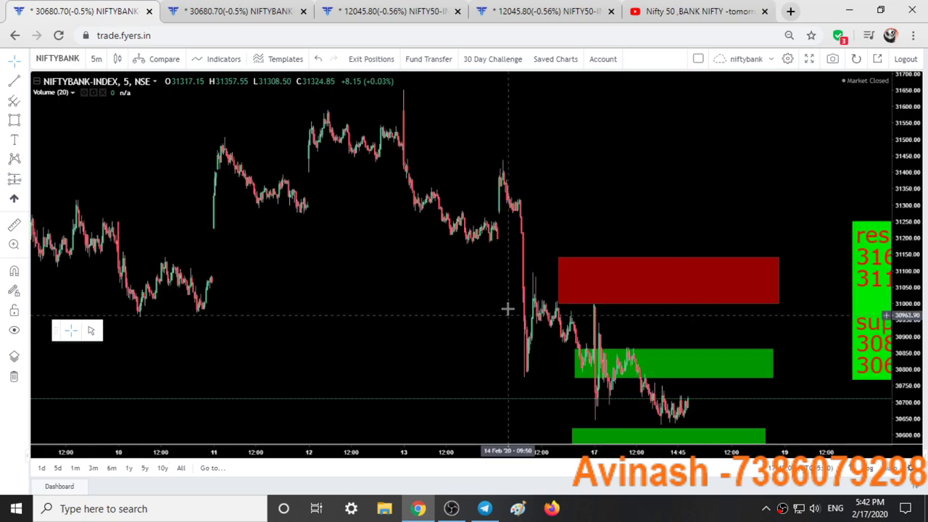
left_click(271, 12)
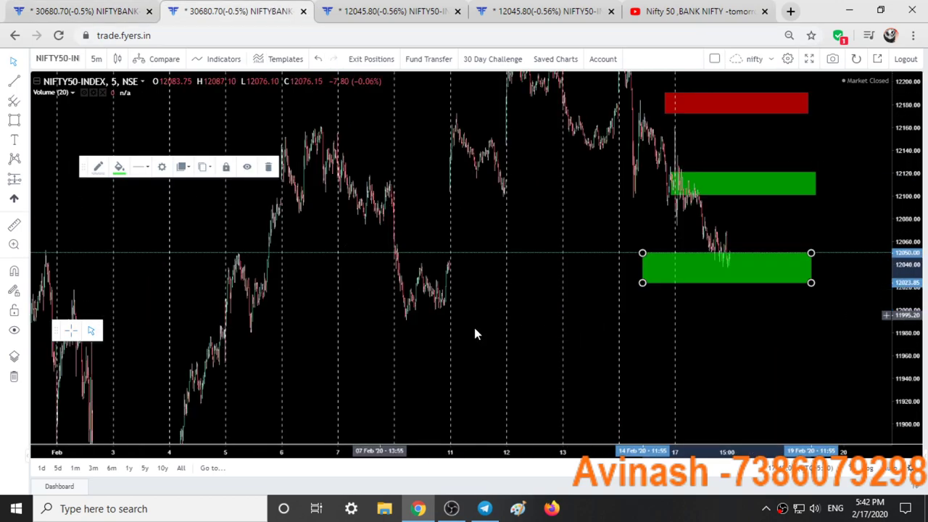
scroll(592, 279, "up", 4)
scroll(592, 279, "up", 2)
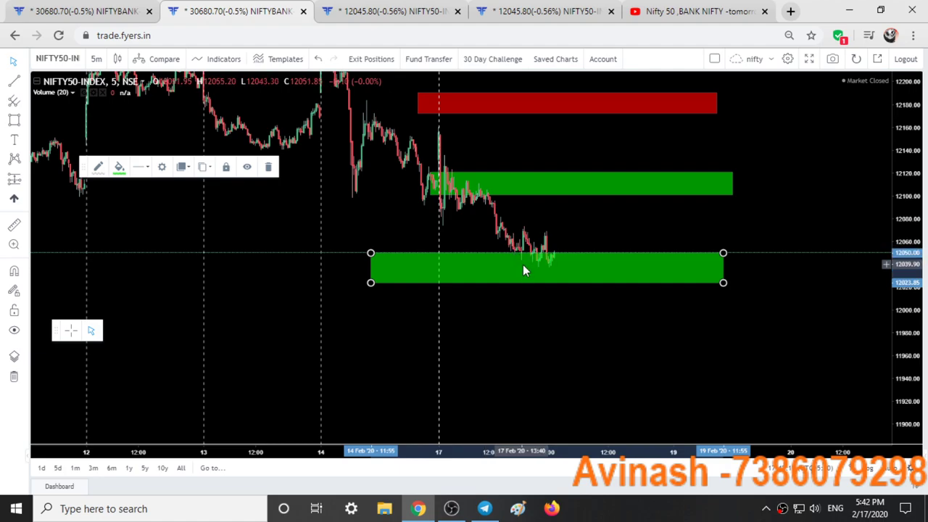
scroll(522, 265, "up", 2)
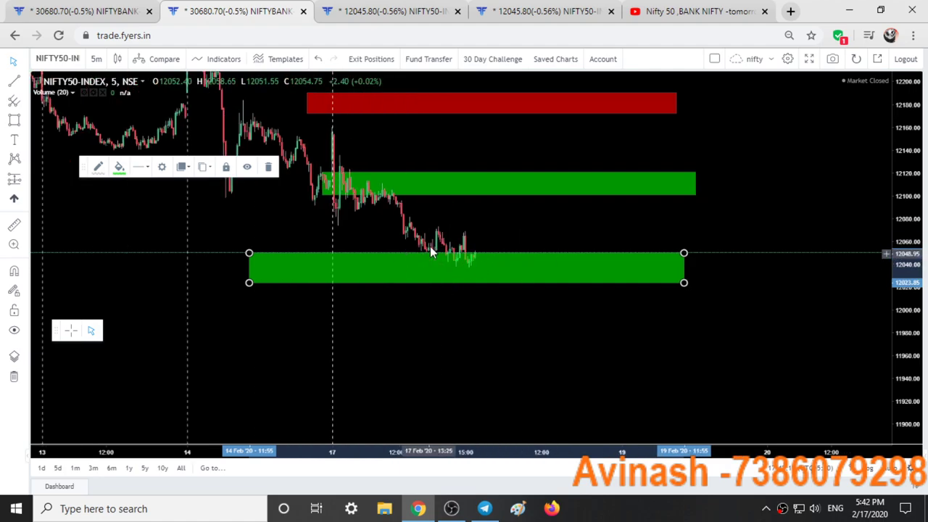
key("ctrl+1")
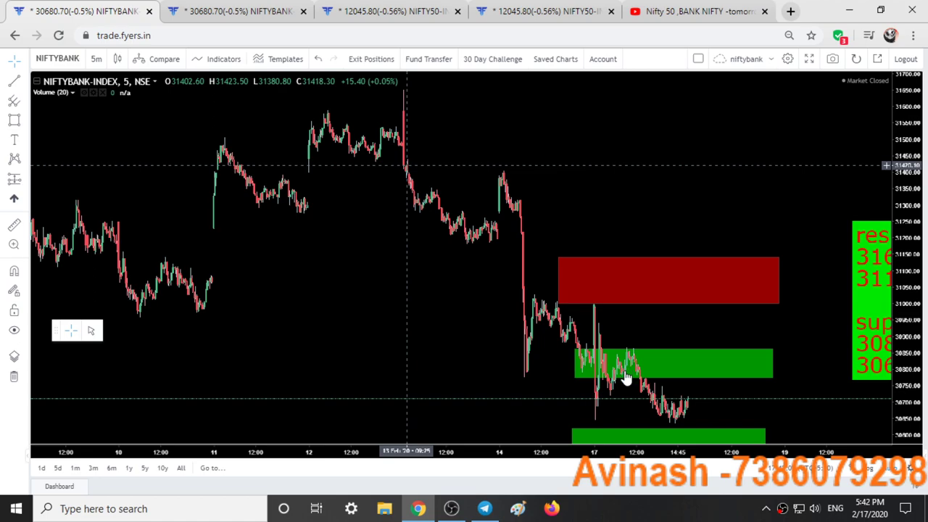
scroll(624, 381, "up", 2)
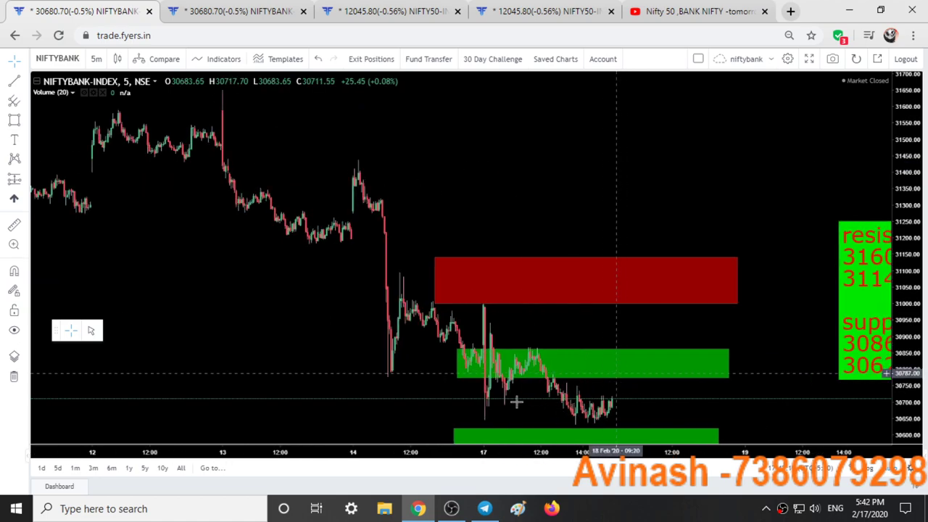
left_click(538, 433)
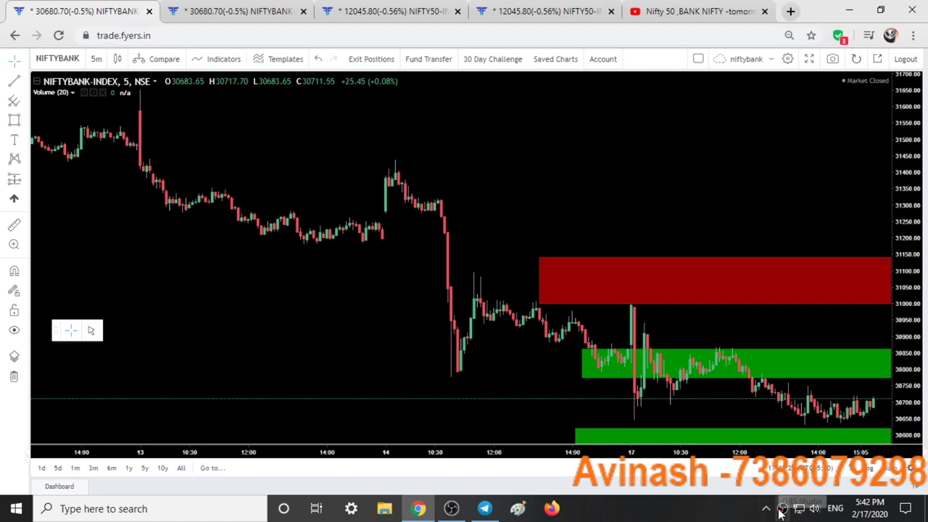
scroll(307, 137, "right", 2)
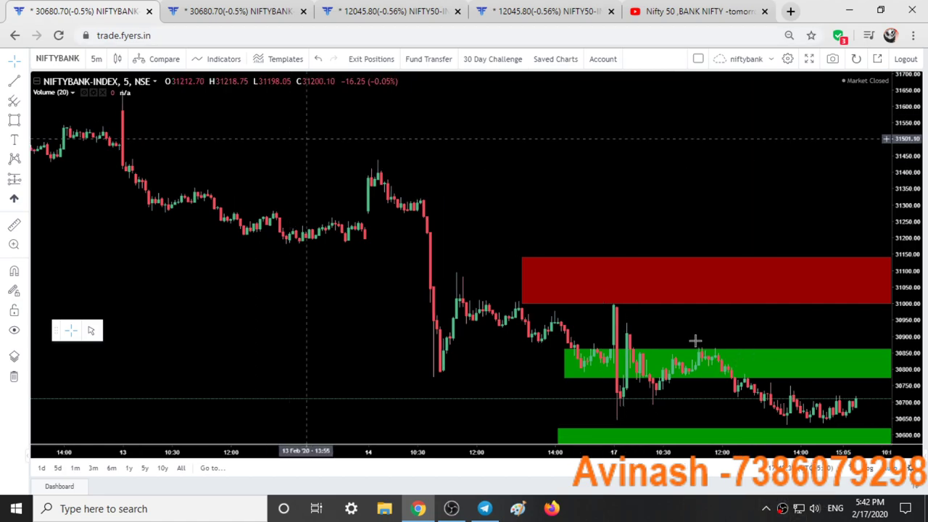
scroll(695, 341, "down", 2)
scroll(679, 286, "up", 1)
key("ctrl+Tab")
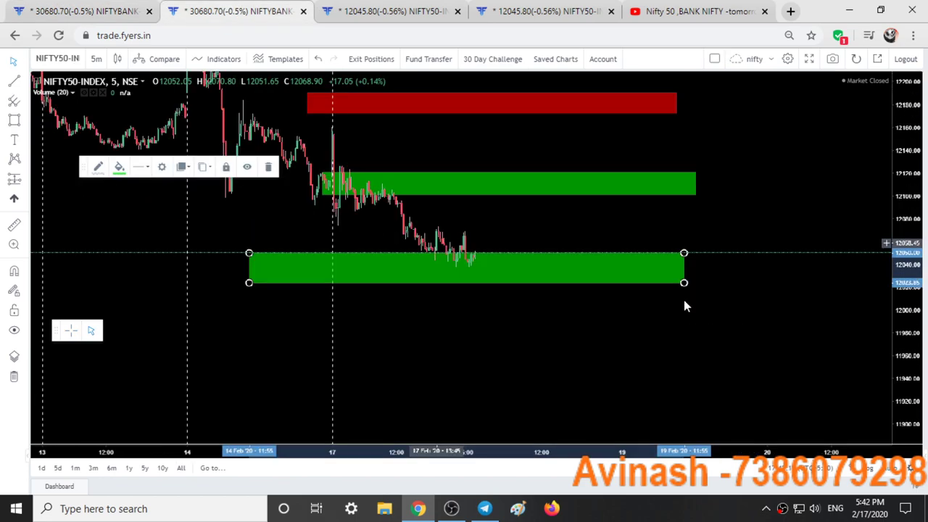
scroll(806, 241, "up", 2)
left_click_drag(445, 232, 275, 234)
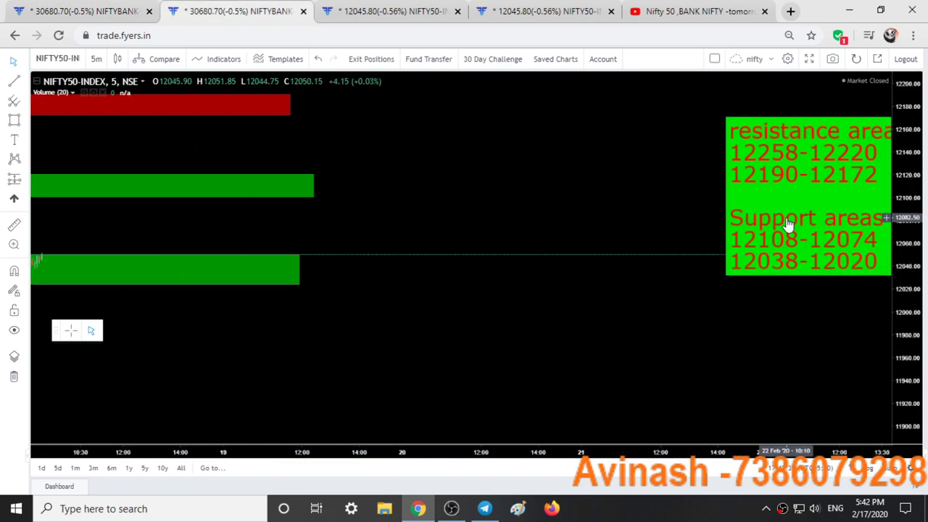
Move the green levels note from the right edge to beside the NIFTY50 support and resistance zones.
left_click_drag(804, 198, 481, 244)
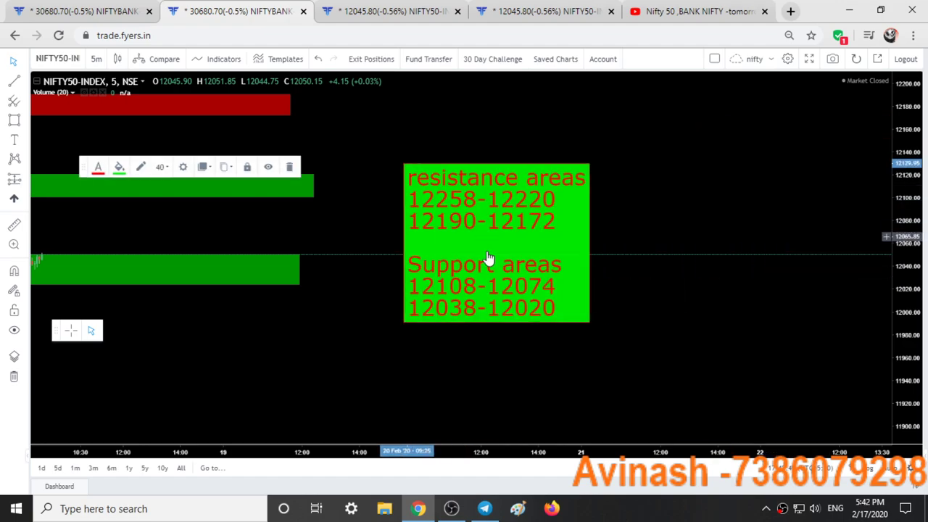
scroll(545, 352, "down", 3)
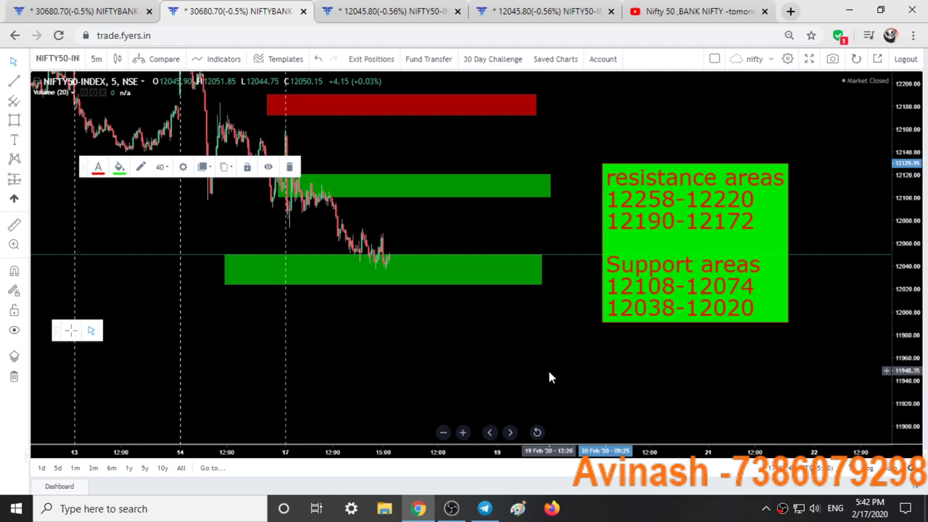
left_click(110, 9)
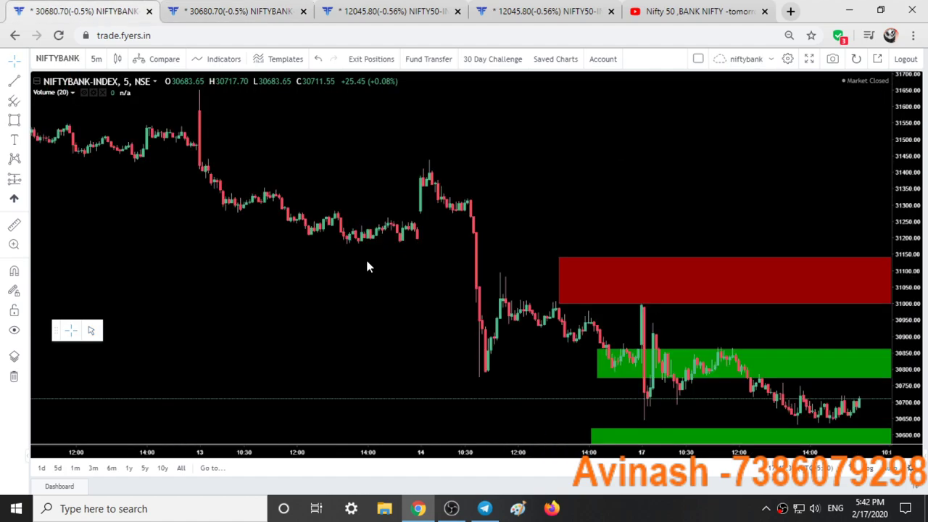
left_click_drag(530, 189, 507, 151)
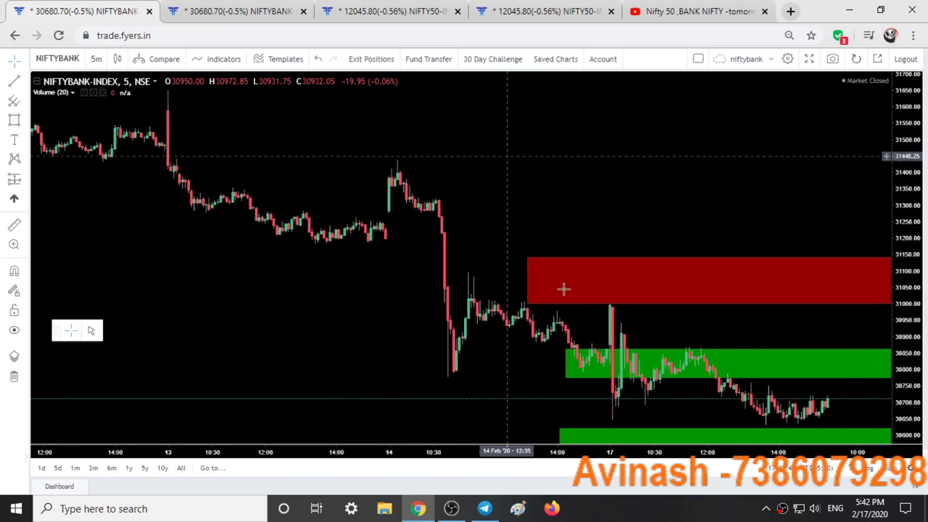
left_click(351, 6)
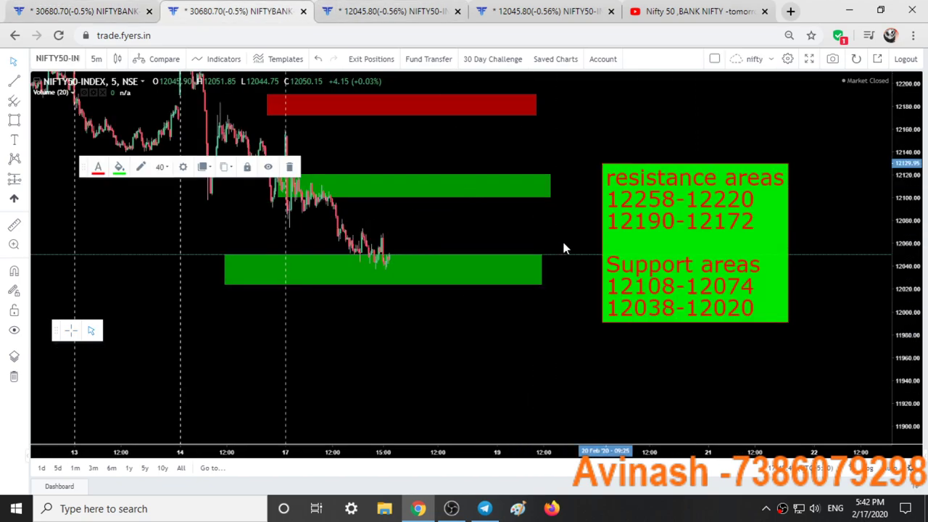